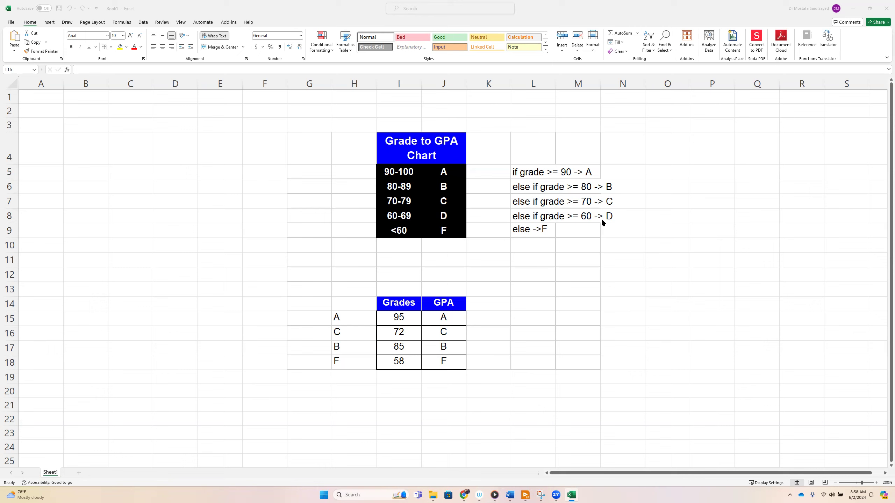
Correct the last rule note in L9 so that it reads "else -> F".
double_click(541, 234)
click(539, 244)
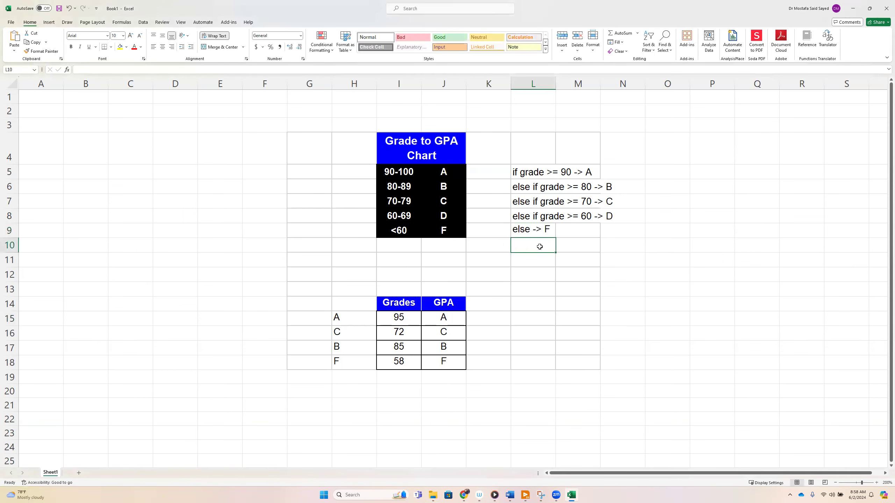
Clear the contents of the GPA cells J15:J18.
drag(440, 318, 440, 361)
key(Delete)
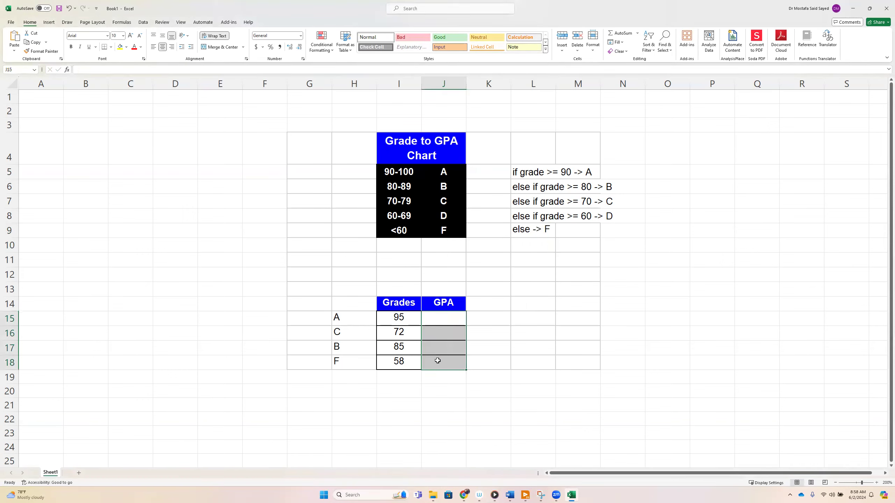
Compare each grade in I15:I18 with the Grade to GPA Chart and the expected letters in H15:H18.
drag(401, 317, 396, 359)
click(414, 322)
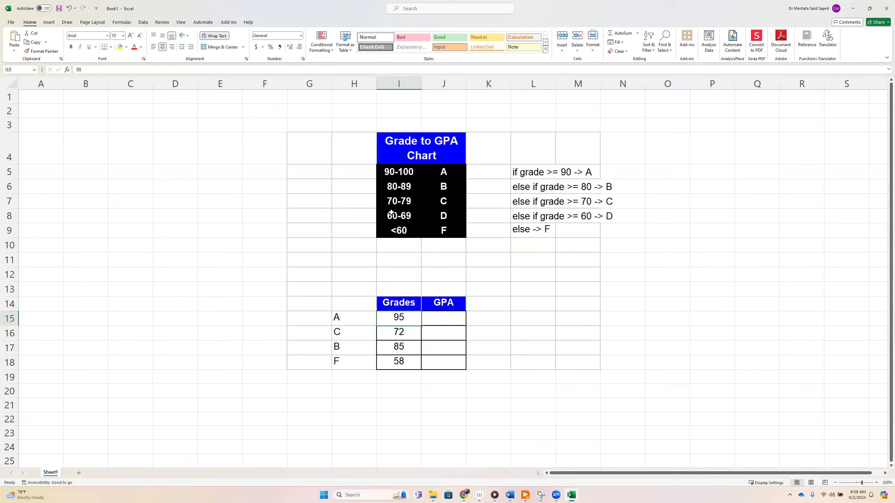
click(354, 319)
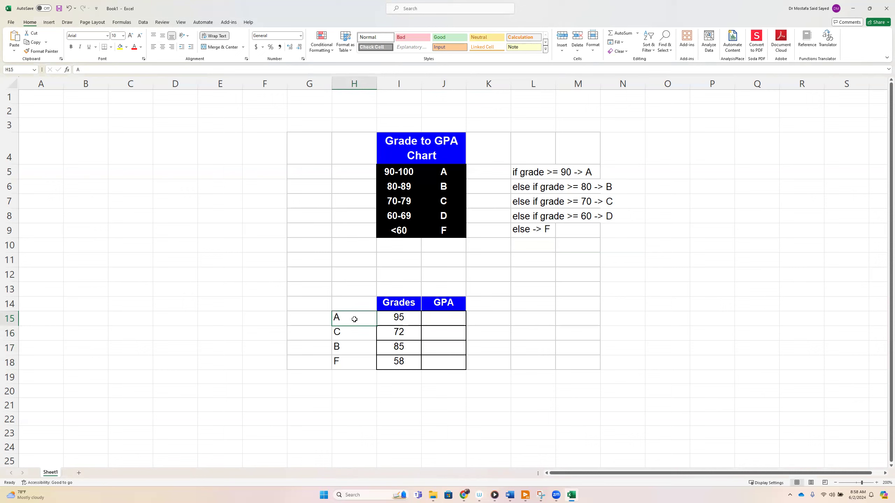
click(401, 335)
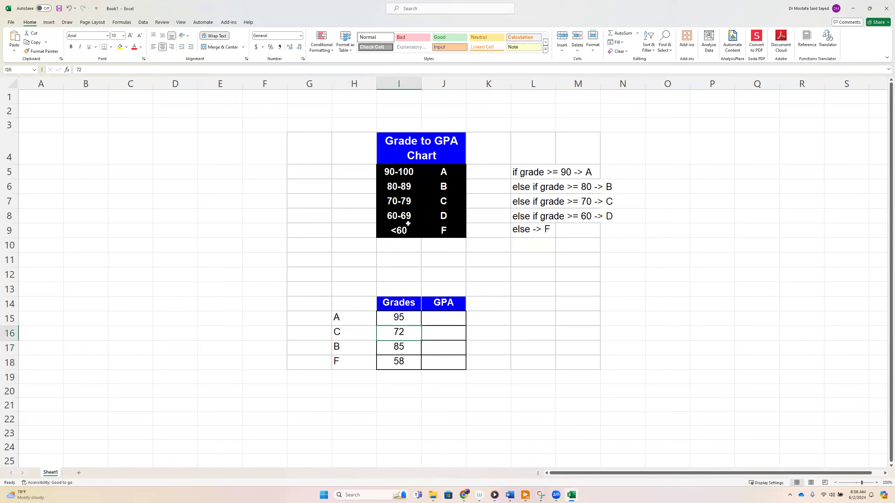
click(354, 334)
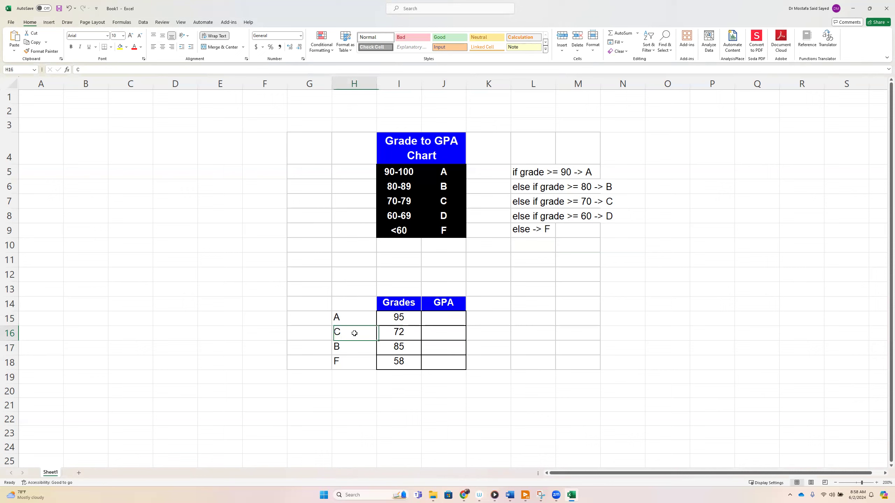
click(401, 347)
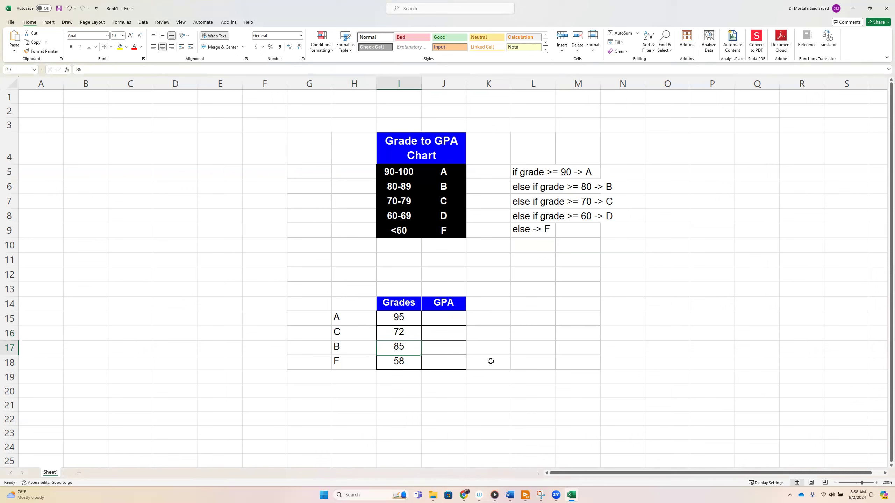
drag(410, 188, 443, 186)
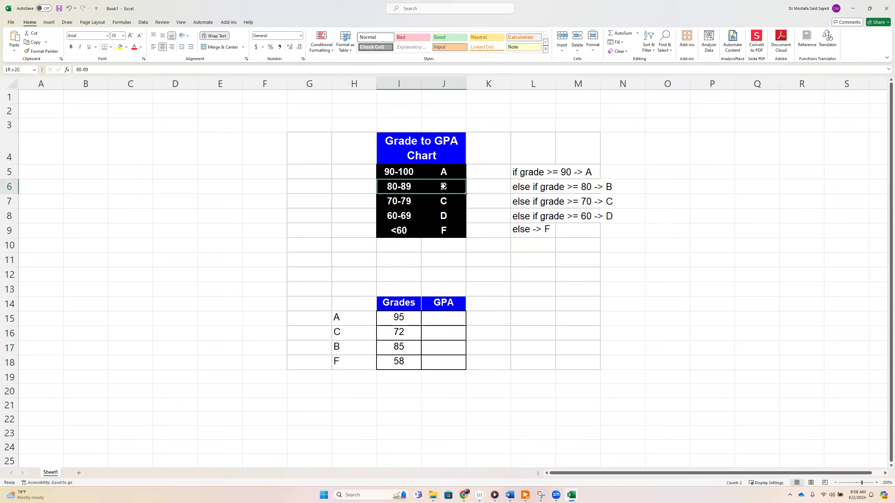
click(363, 347)
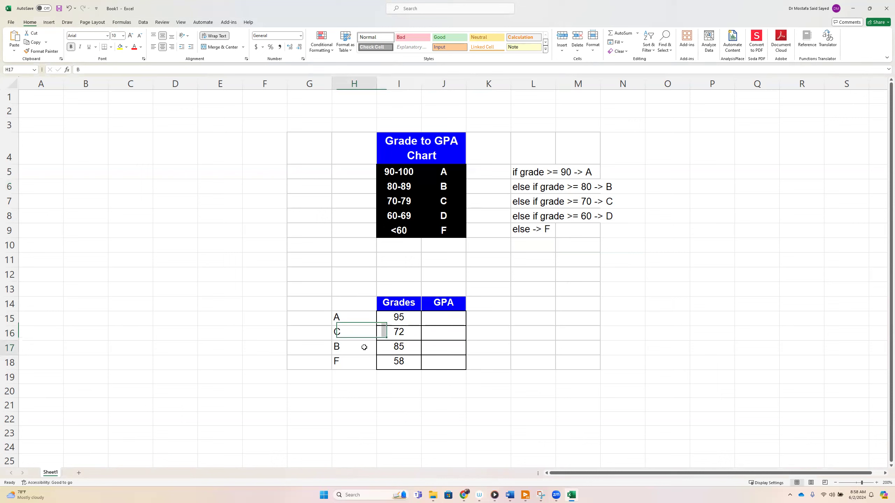
click(403, 362)
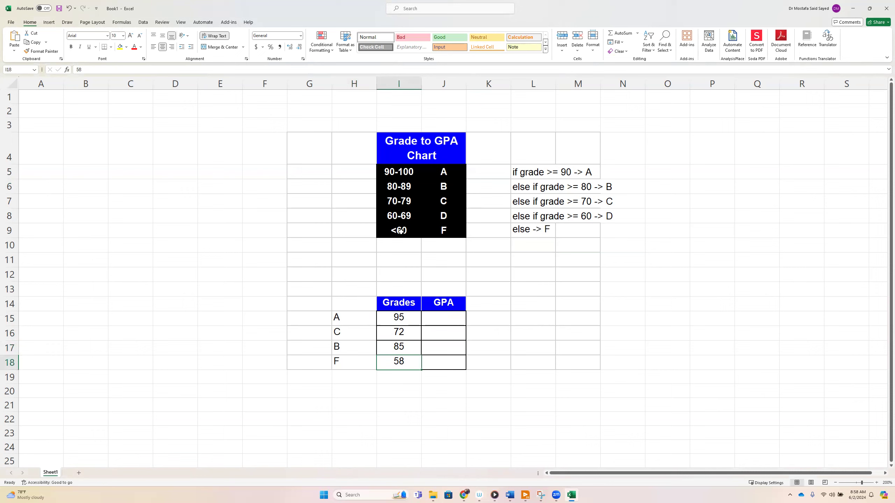
click(356, 360)
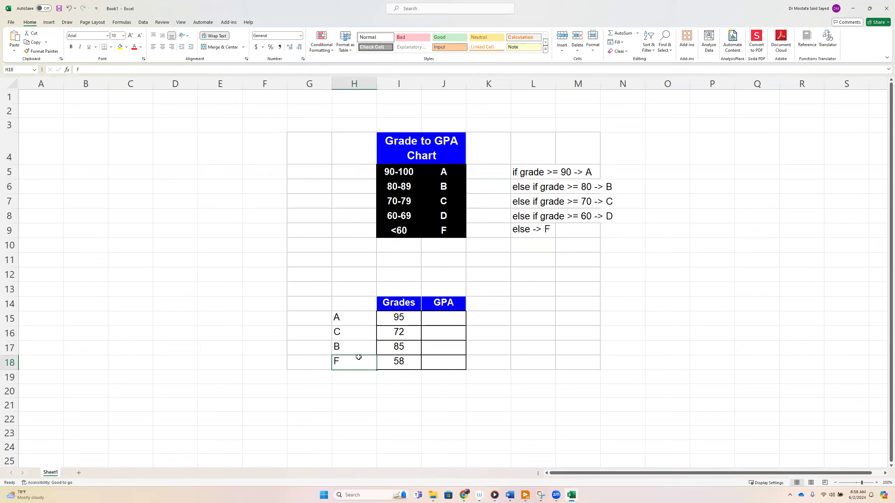
Start an IF formula in J15 that tests whether the grade in I15 is >=90.
double_click(435, 317)
text(=if)
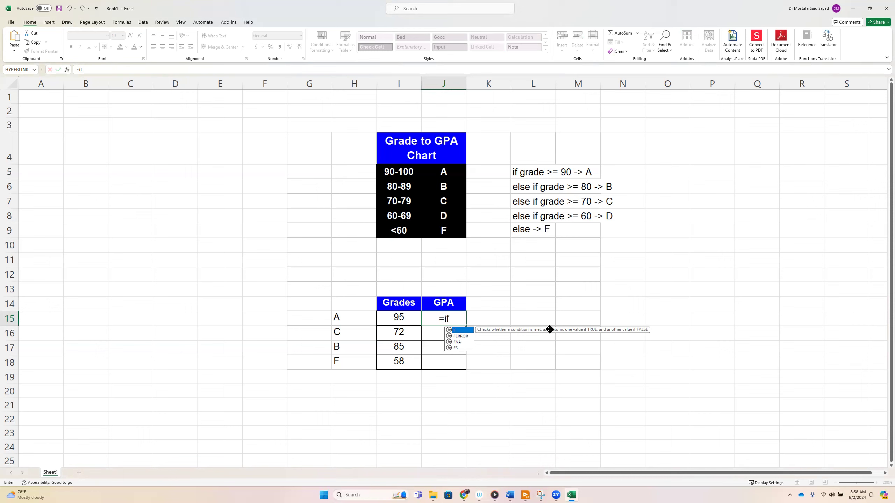
text(()
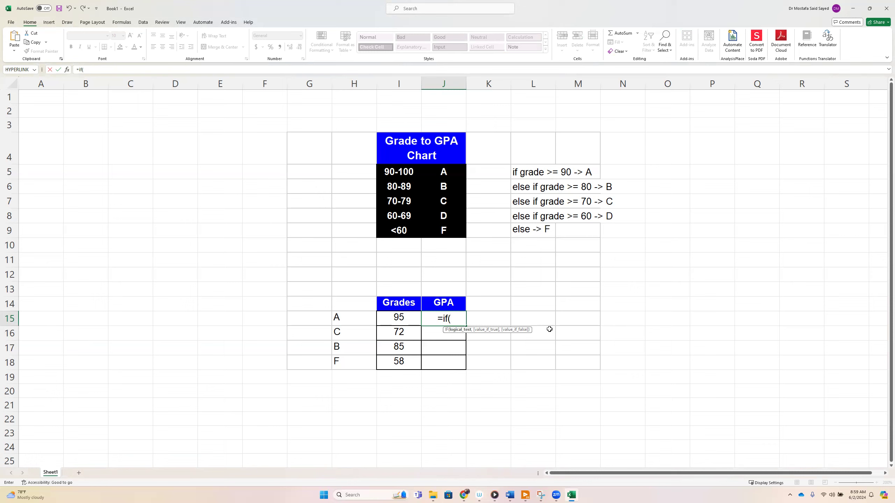
click(405, 318)
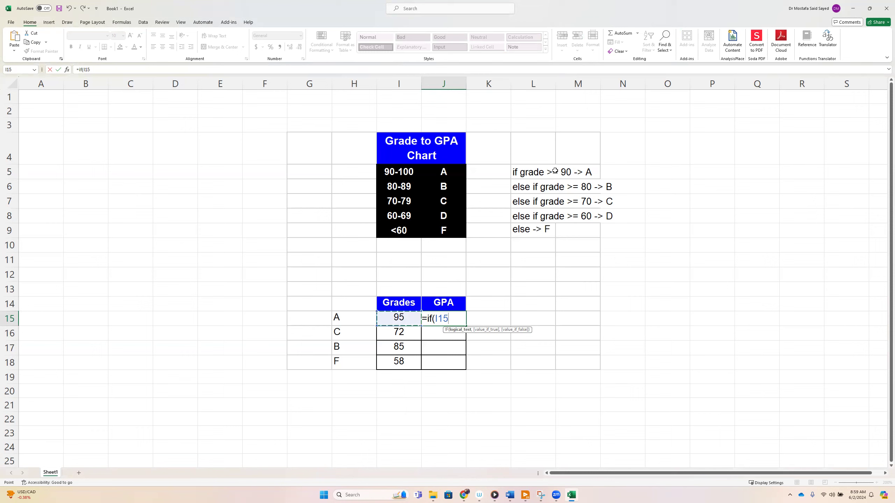
text(>)
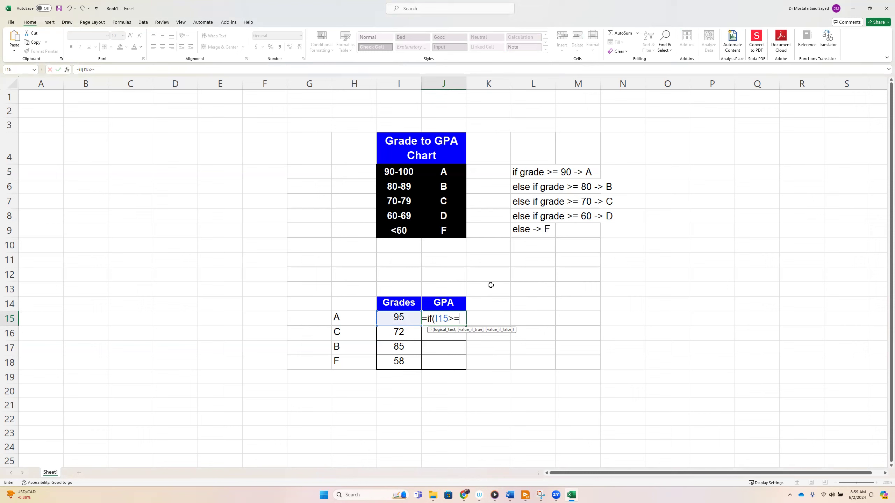
text(=90)
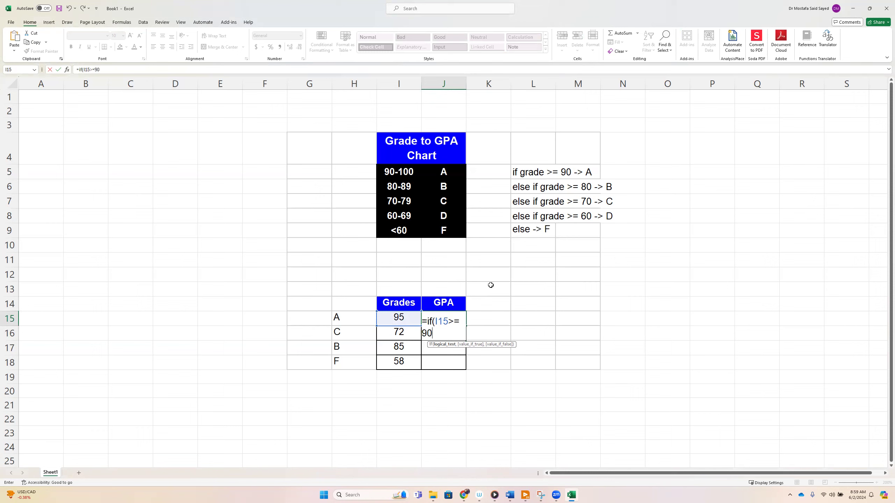
text(,)
Set "A" as the value-if-true of the I15>=90 test in J15's formula.
text("")
key(Left)
text(A)
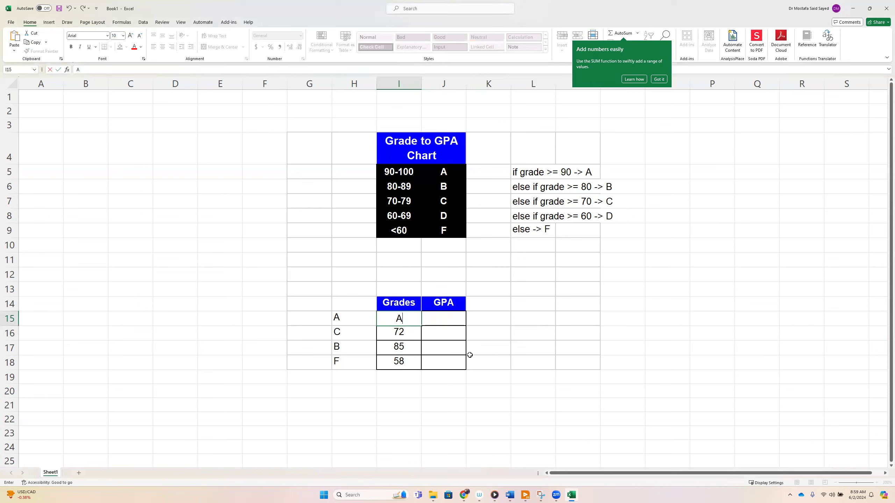
key(Escape)
double_click(443, 320)
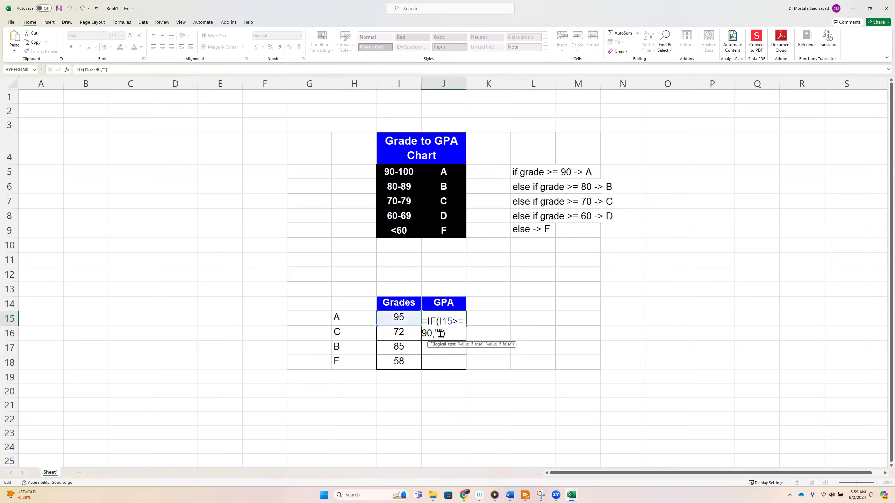
click(441, 333)
text(A)
Nest a second IF as the value-if-false in J15, testing I15>=80 and returning "B".
text(,)
text(if)
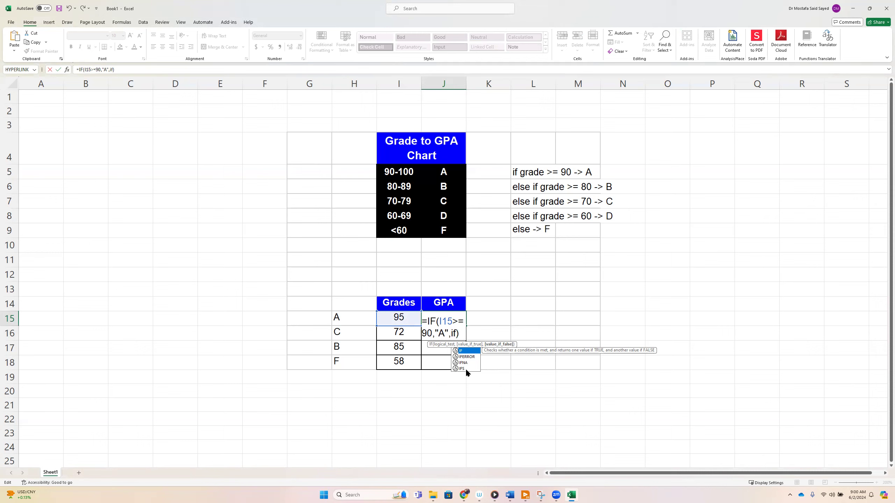
text(()
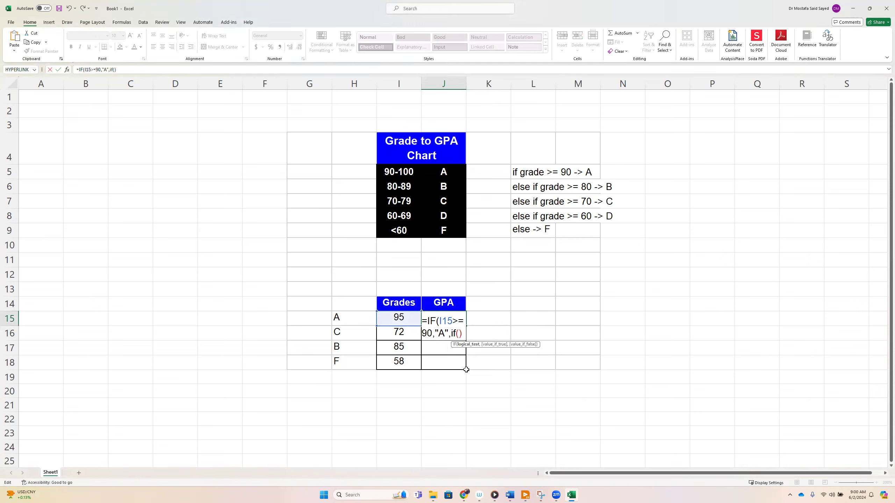
click(401, 318)
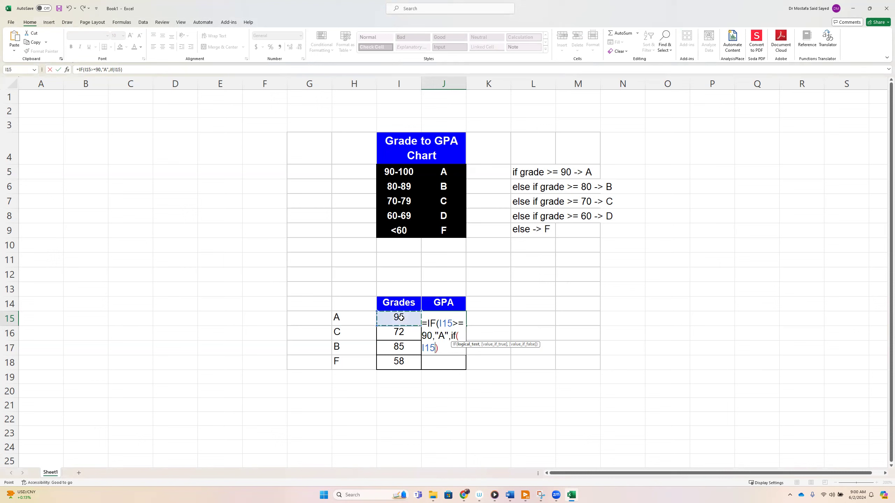
text(>)
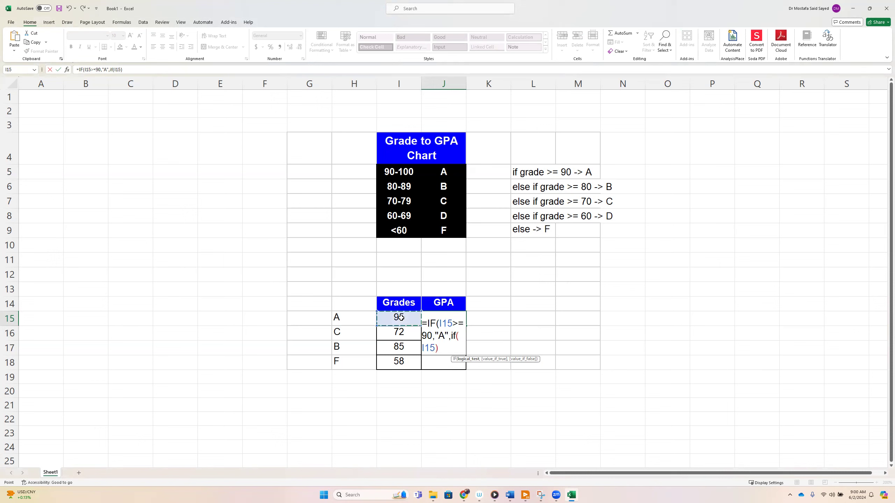
text(=80,")
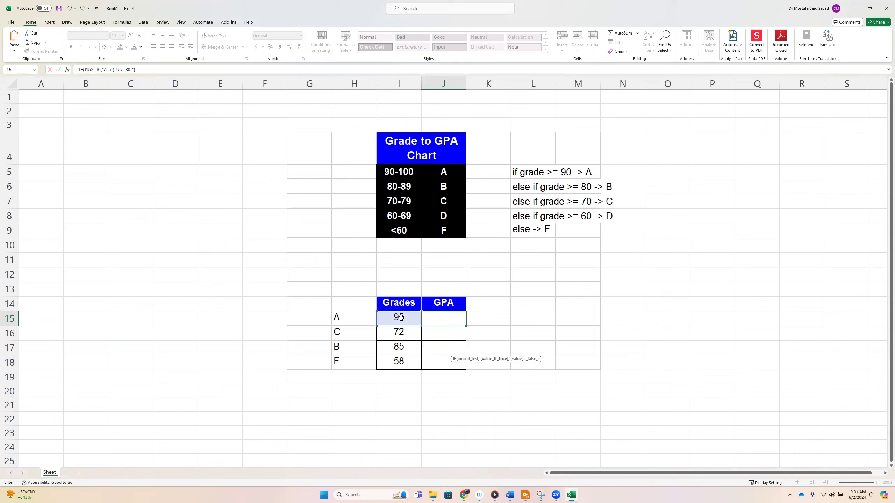
text(B")
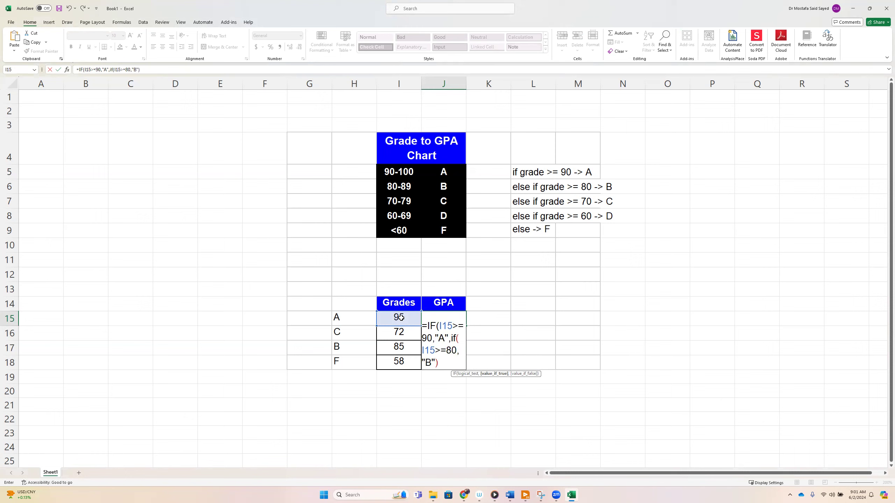
text(,)
Nest a third IF in J15's formula, testing I15>=70 and returning "C".
text(if)
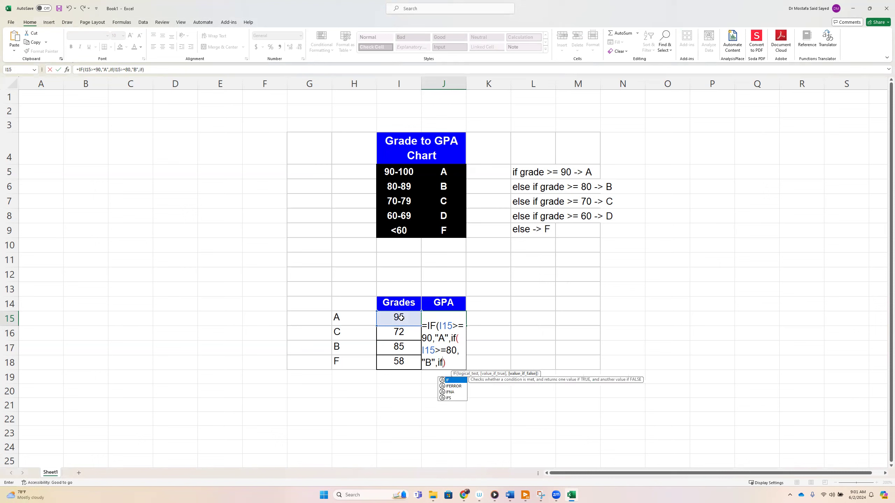
text(()
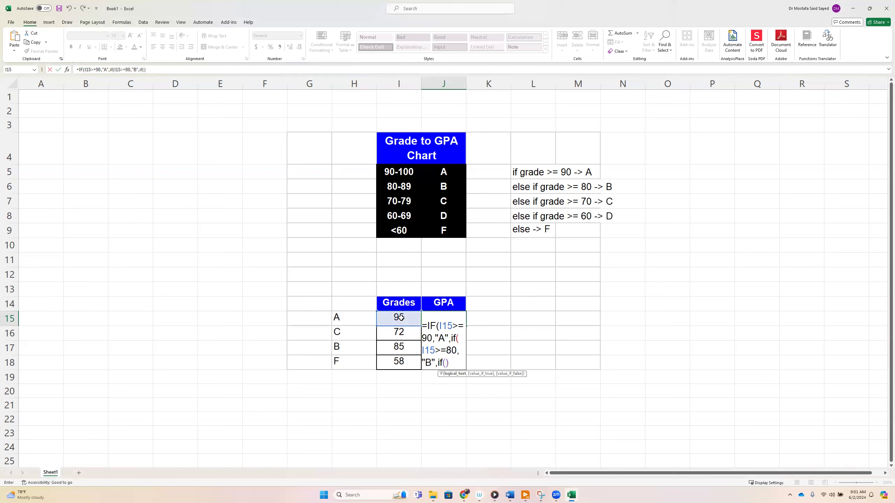
click(401, 318)
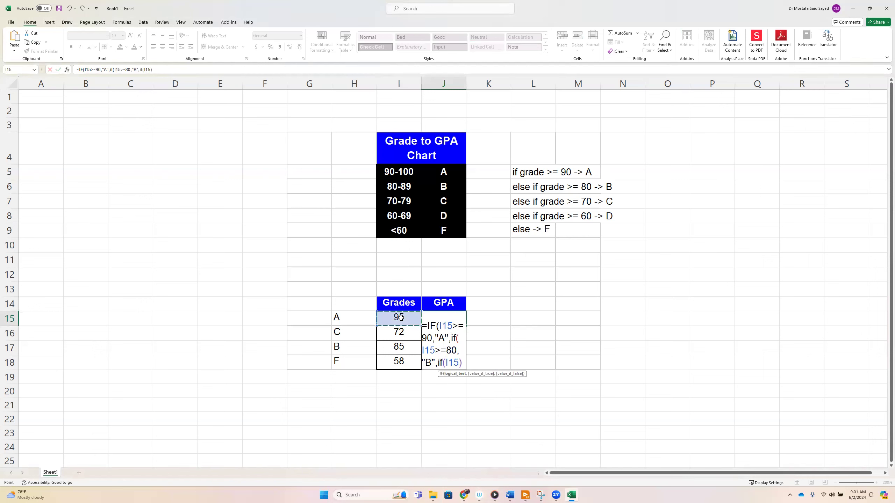
text(>)
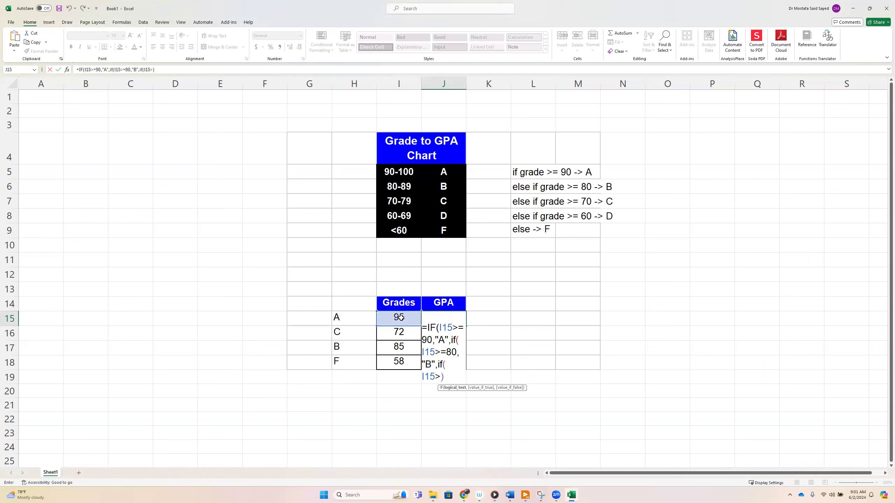
text(=70,"C",)
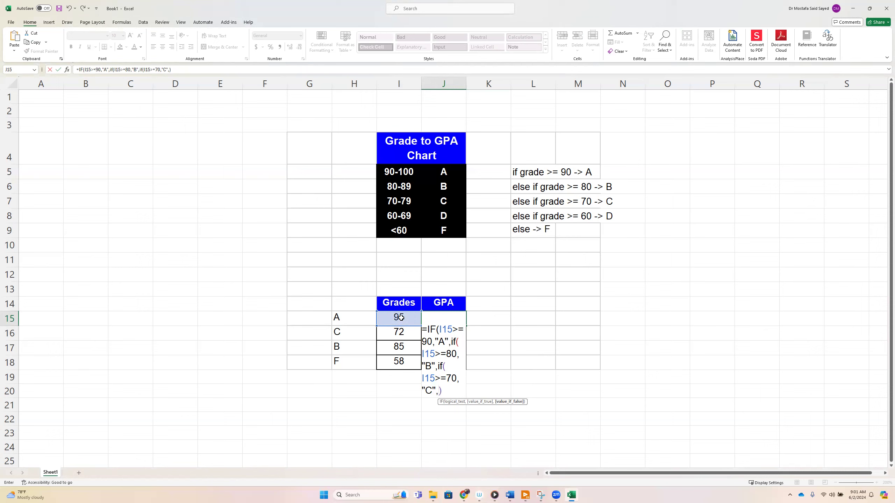
Nest a fourth IF in J15's formula, testing I15>=60 and returning "D".
text(if)
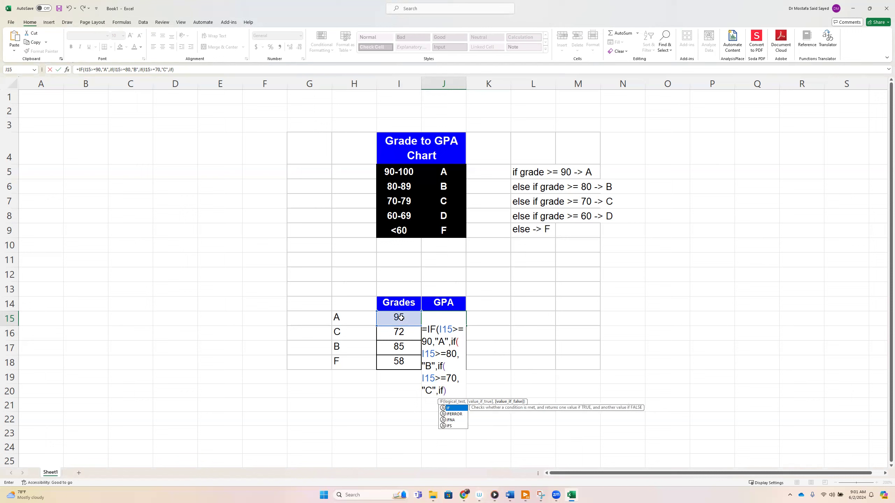
text(()
click(401, 318)
text(>=)
text(60)
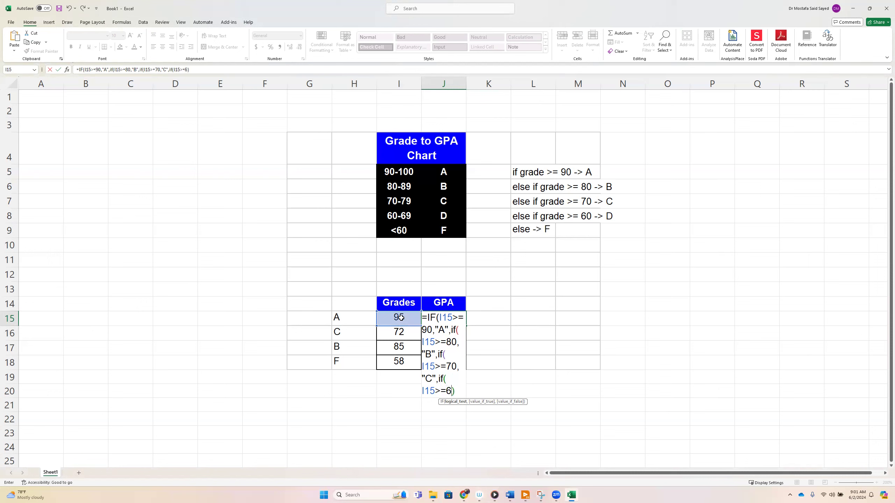
text(,"D",)
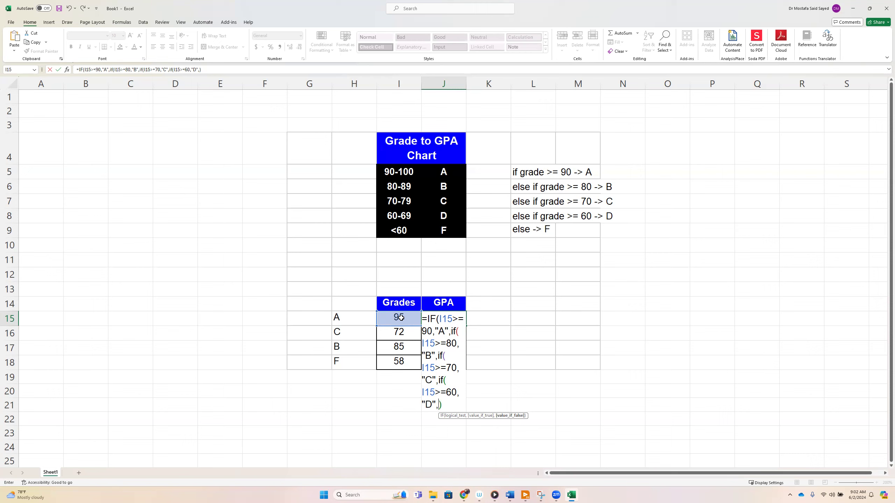
Finish J15's formula with "F" as the final value-if-false, closing all four IFs, and reselect the cell.
text("F")
text())
text())
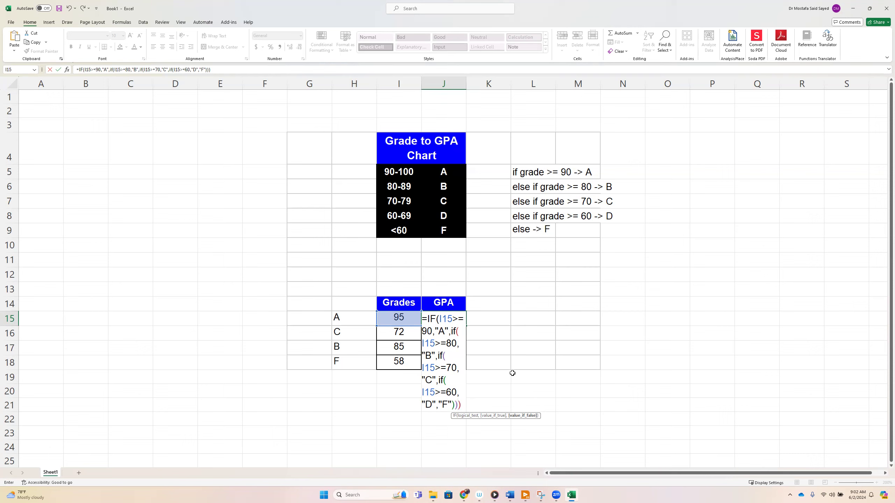
text())
key(Return)
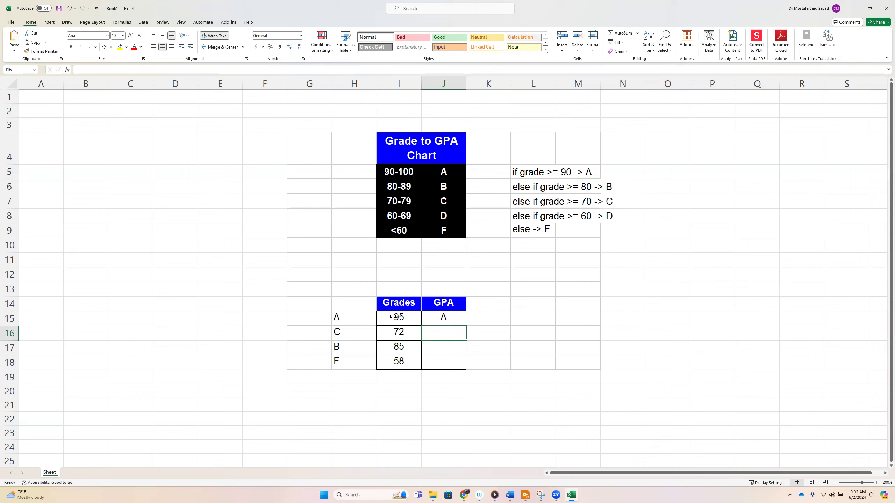
click(450, 319)
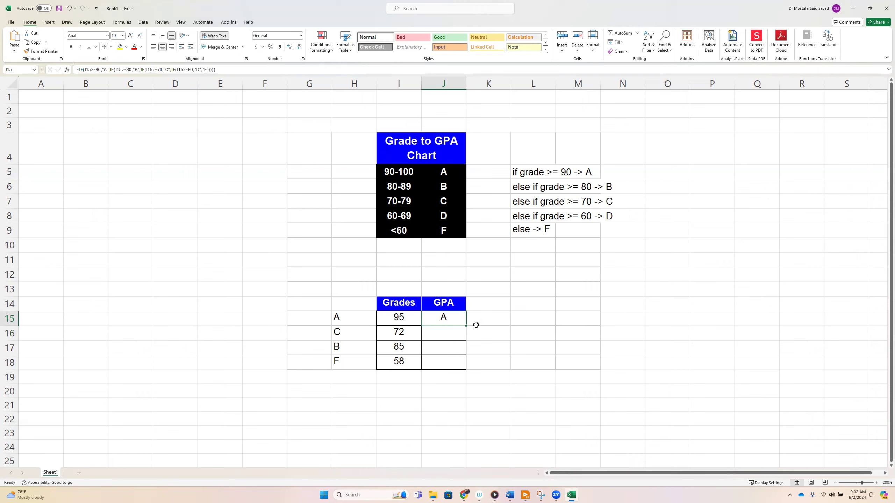
Copy the nested IF formula from J15 and paste it into J16, J17 and J18.
key(ctrl+c)
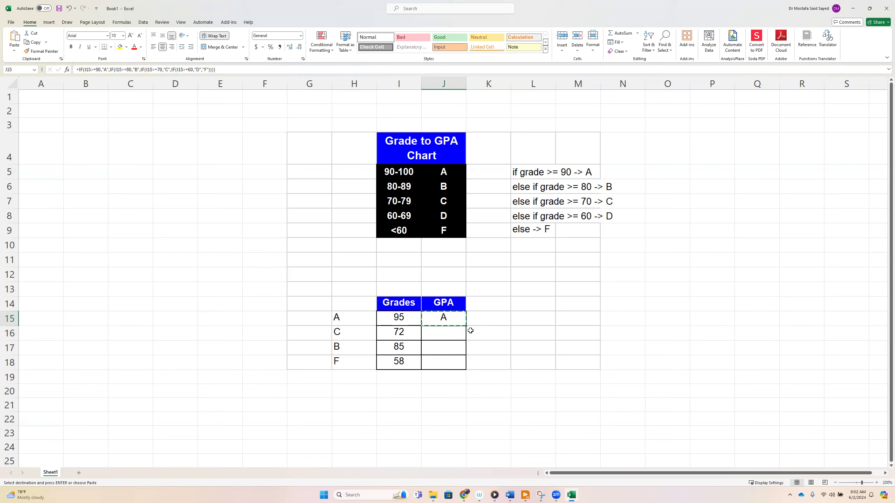
click(450, 333)
key(ctrl+v)
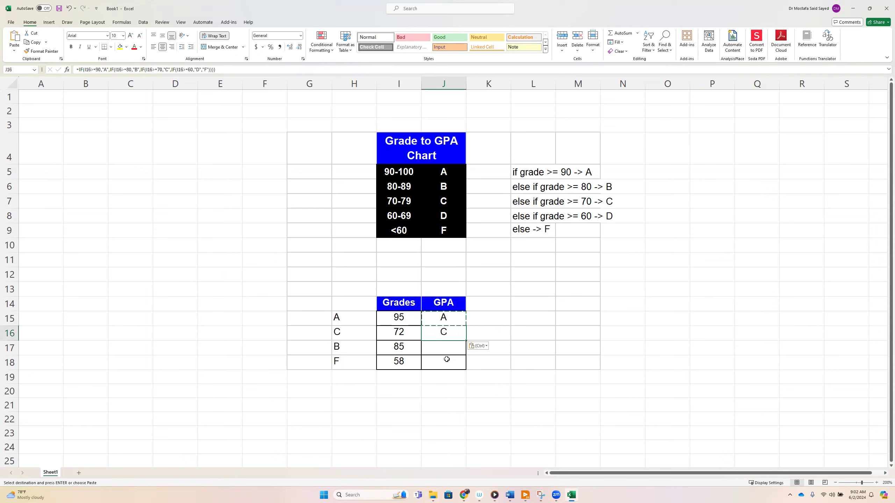
click(444, 352)
key(ctrl+v)
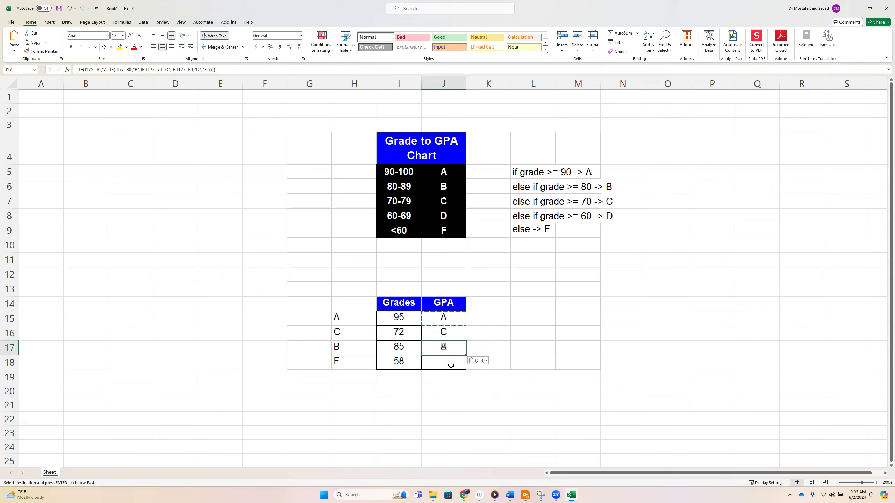
click(445, 362)
key(ctrl+v)
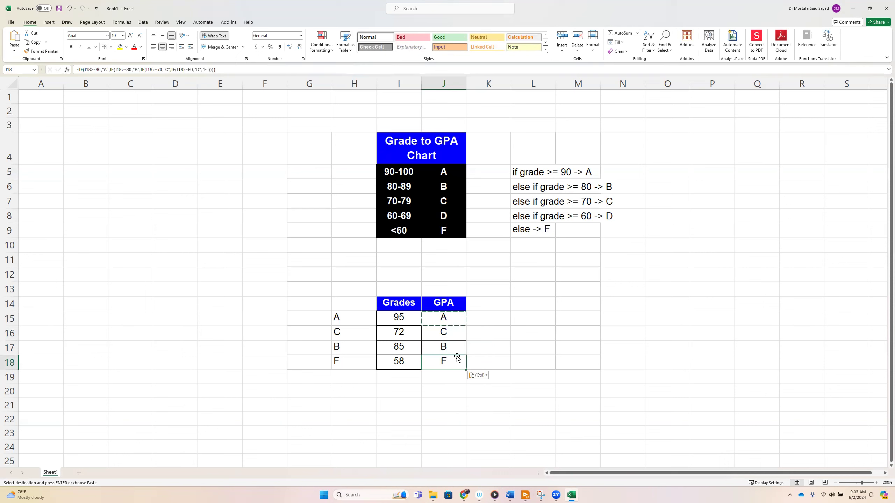
Inspect the pasted formulas in J16, J17 and J18 to check their cell references, leaving each one without edits.
double_click(451, 334)
key(Escape)
double_click(454, 347)
key(Escape)
double_click(451, 362)
key(Escape)
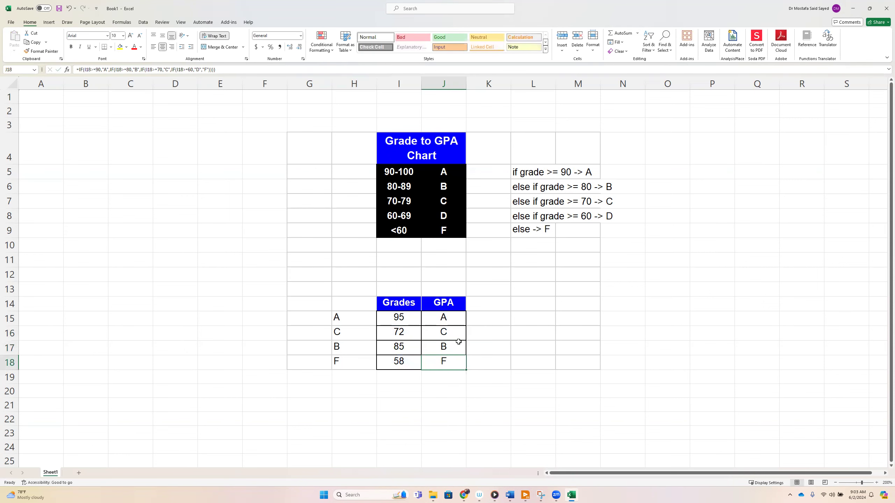
double_click(455, 333)
key(Escape)
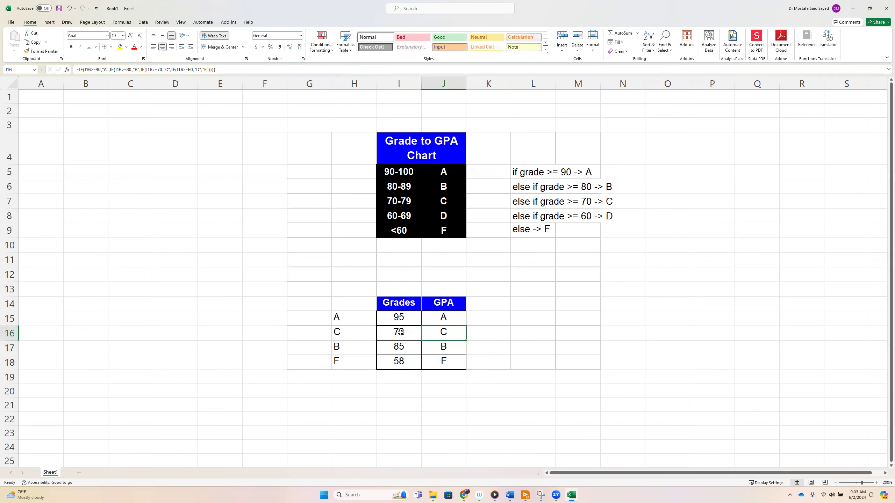
double_click(452, 346)
key(Escape)
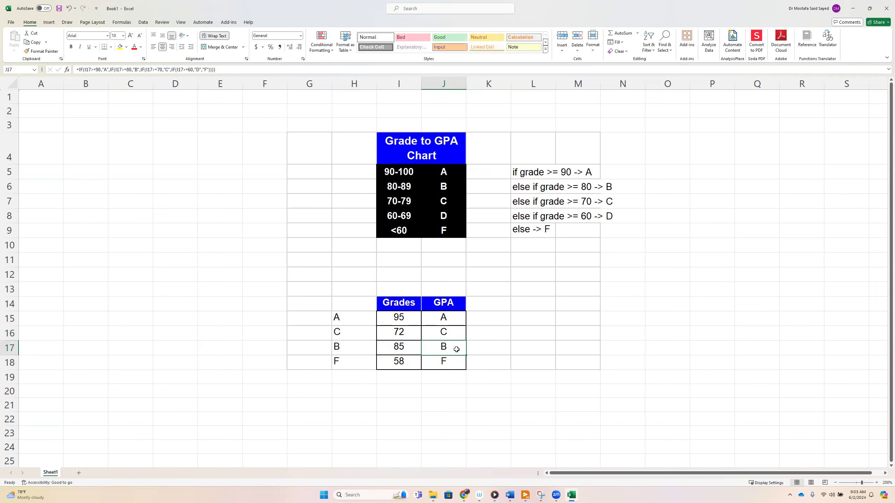